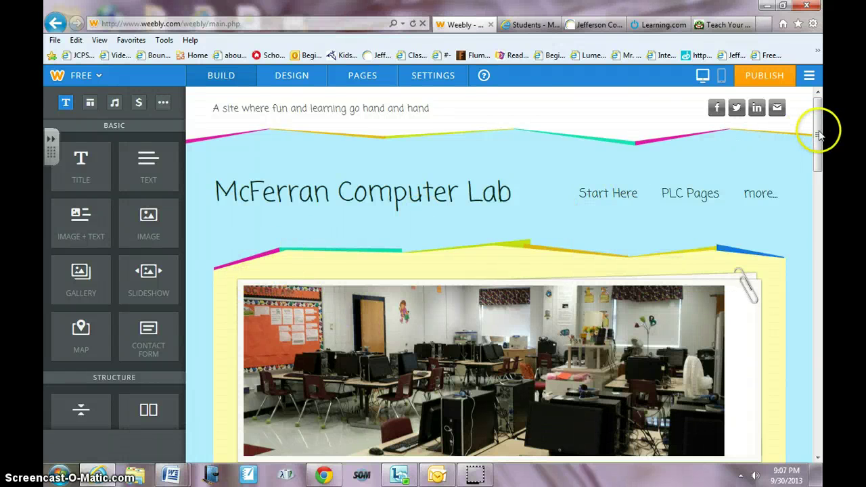
mouse_move(817, 135)
mouse_down()
mouse_move(818, 175)
mouse_move(818, 133)
mouse_up()
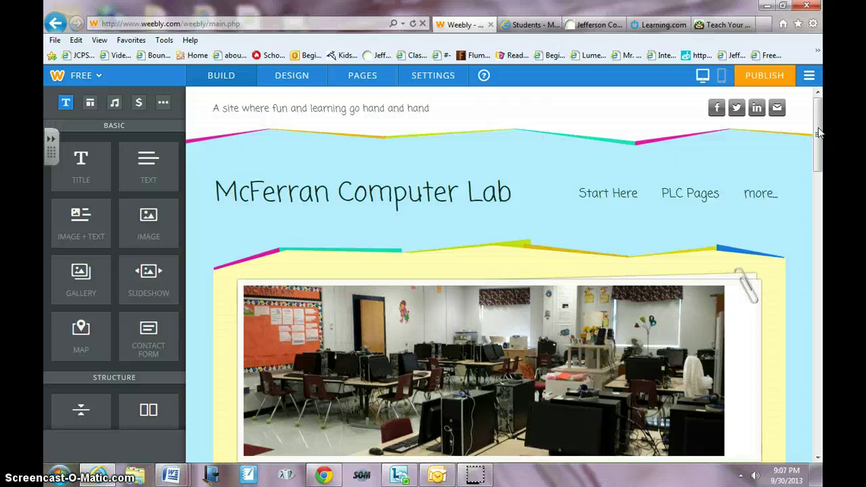
mouse_move(690, 203)
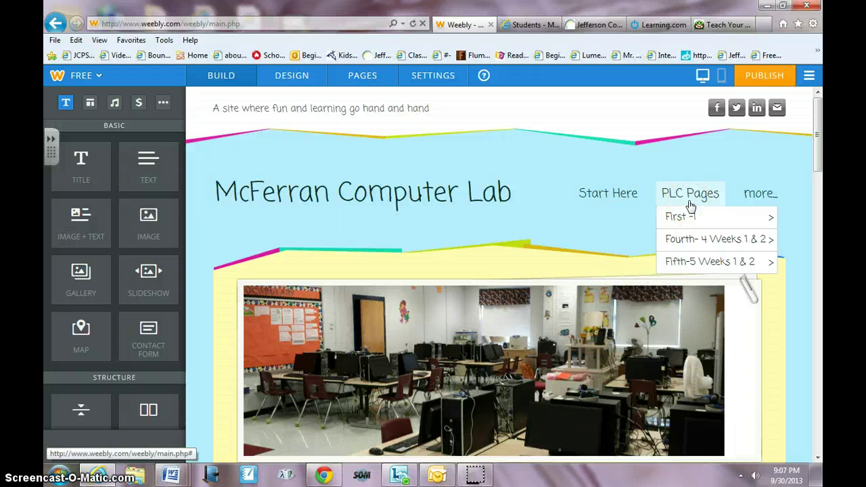
mouse_move(582, 203)
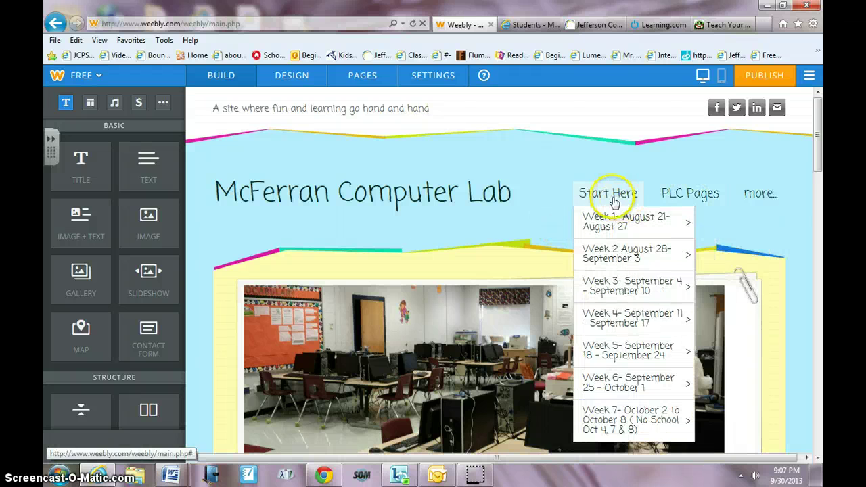
Find the hidden Extra Page in the site's page list and open it for editing.
click(363, 76)
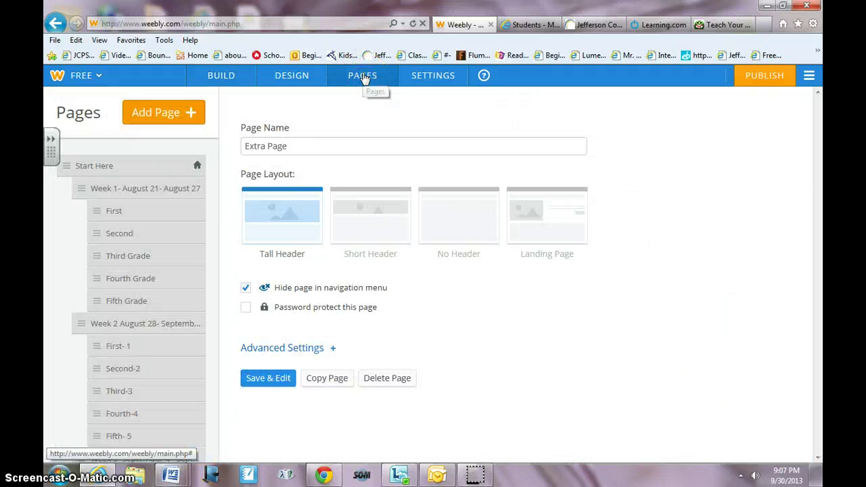
drag(213, 184, 207, 418)
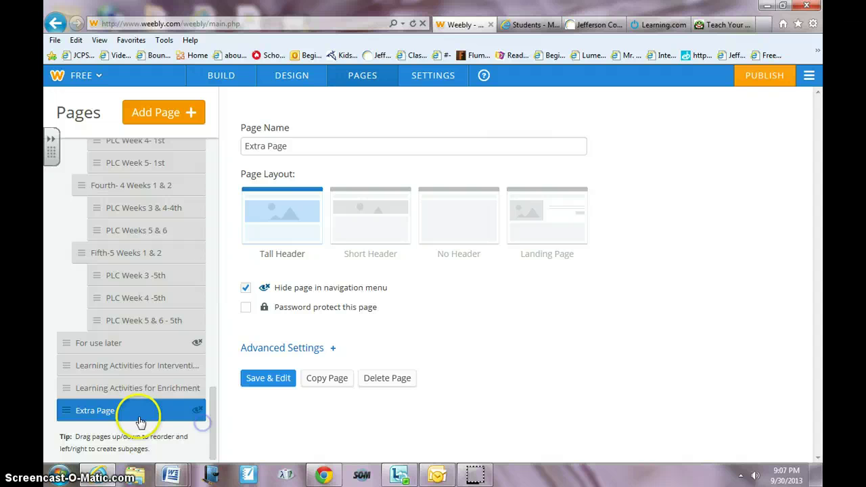
click(128, 414)
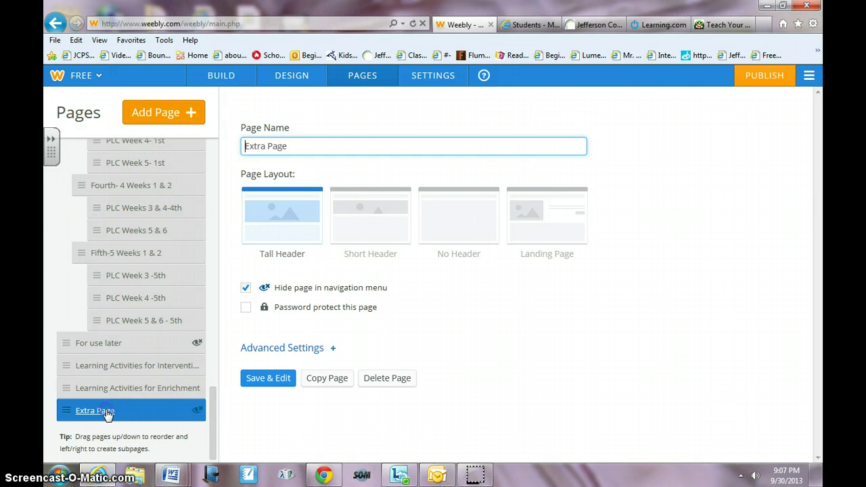
click(284, 383)
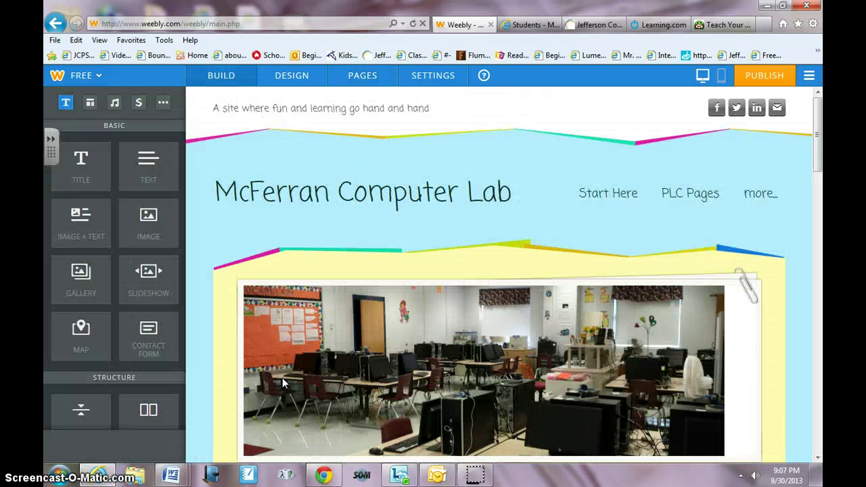
Add a Document element to the empty content area below the header image and open its settings.
drag(815, 153, 819, 251)
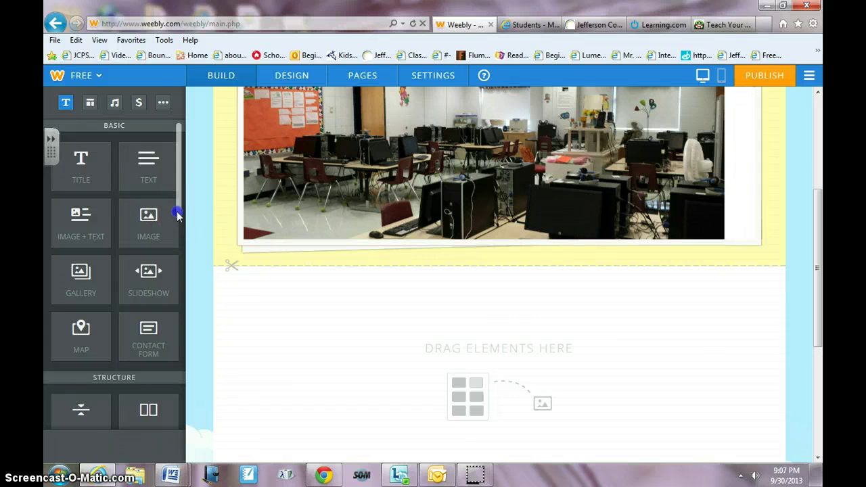
drag(178, 214, 179, 307)
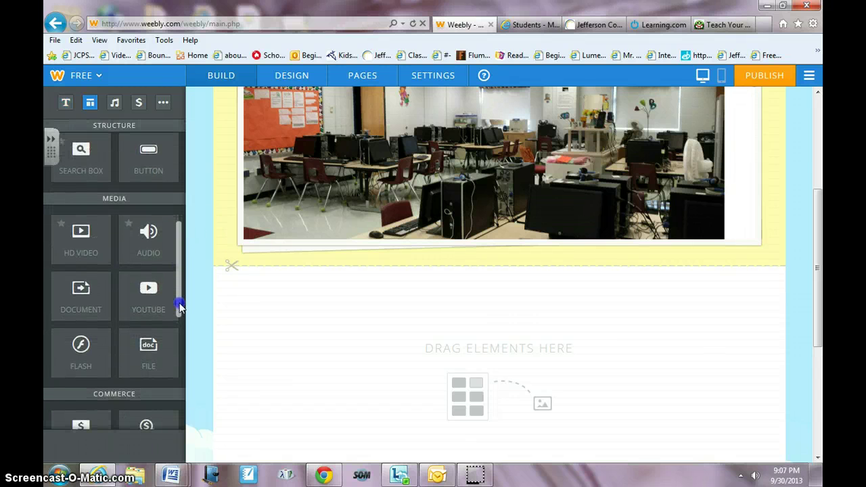
drag(80, 299, 346, 320)
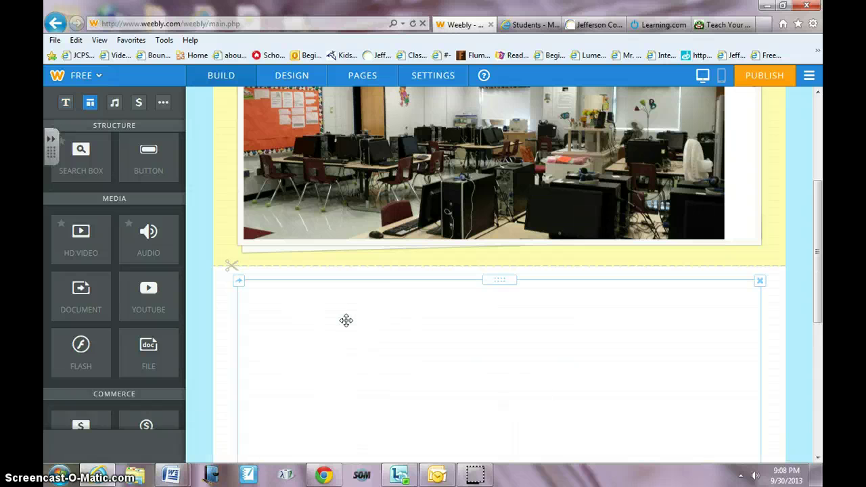
click(346, 327)
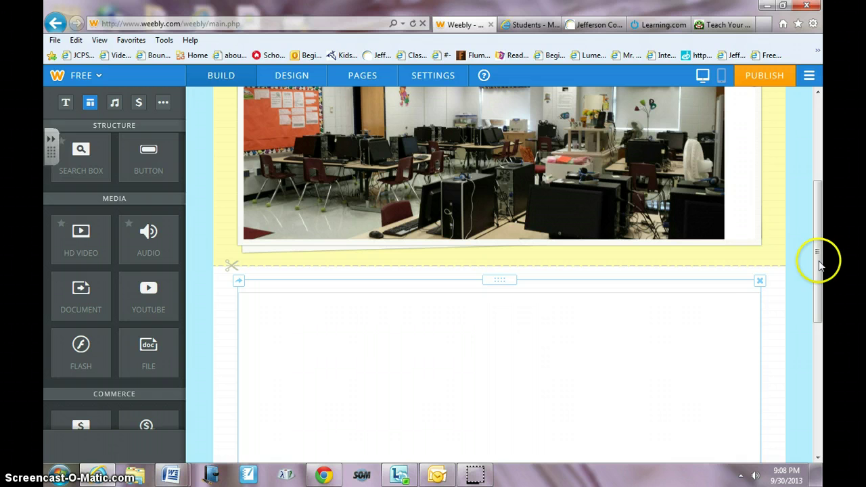
click(342, 327)
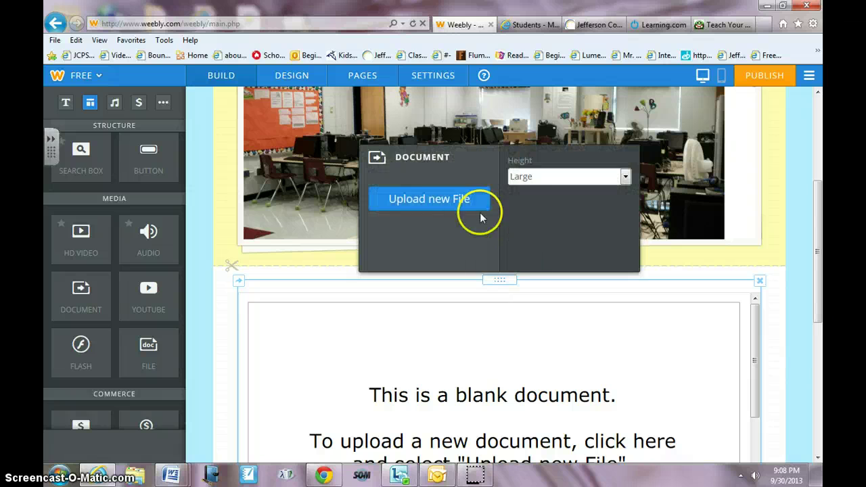
Upload "notes from STC mtg 9-13" from the Mc Ferran Computers folder in Documents into the Document element.
click(458, 200)
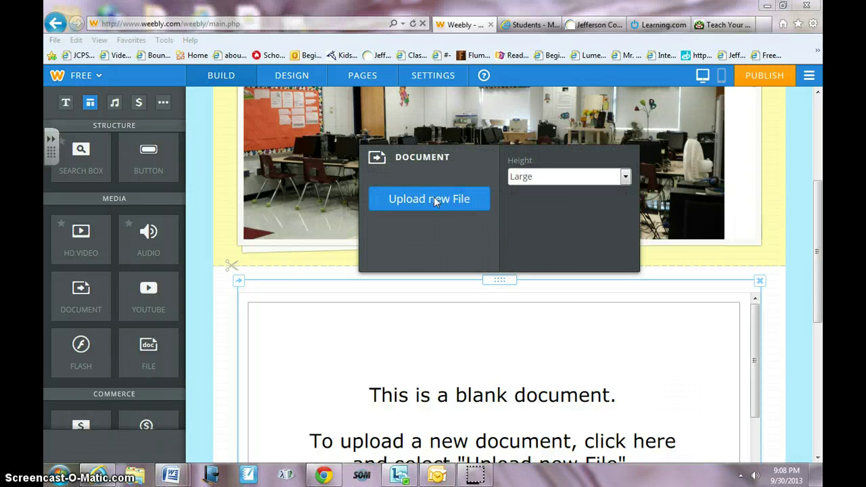
click(435, 201)
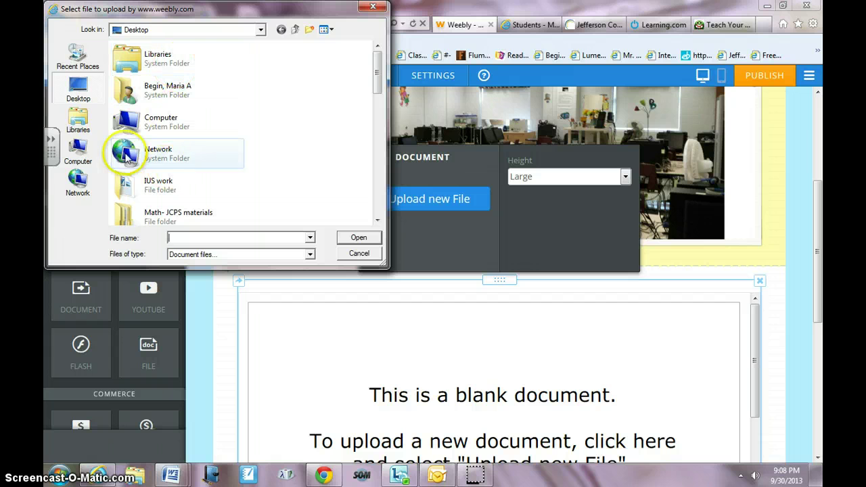
click(85, 126)
click(172, 67)
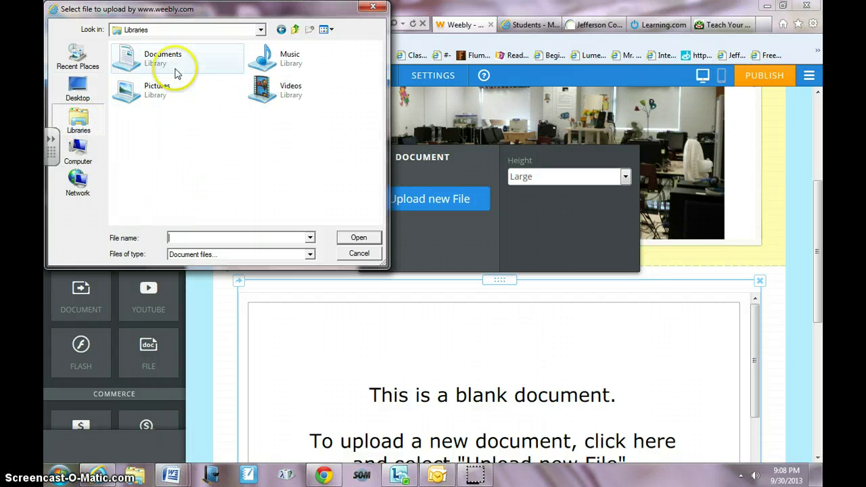
double_click(174, 68)
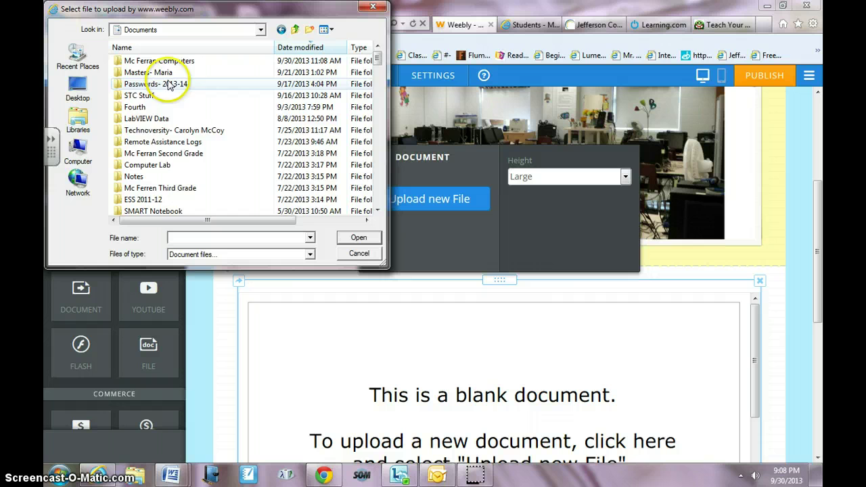
double_click(237, 61)
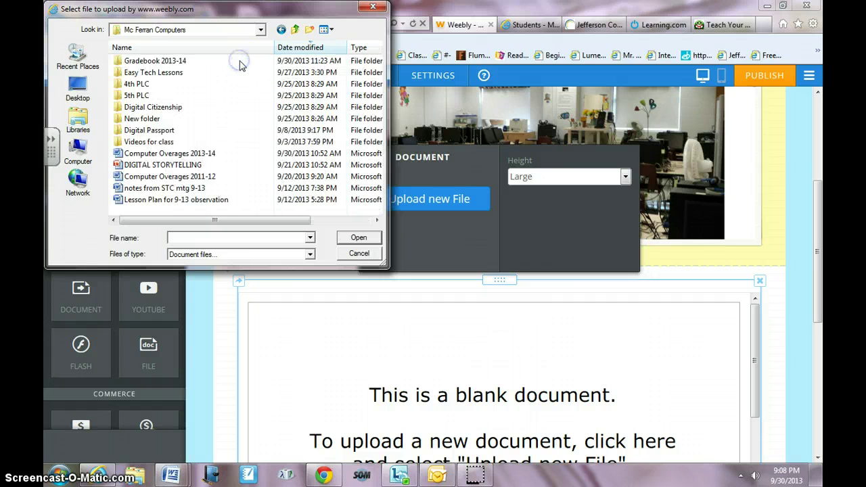
click(219, 189)
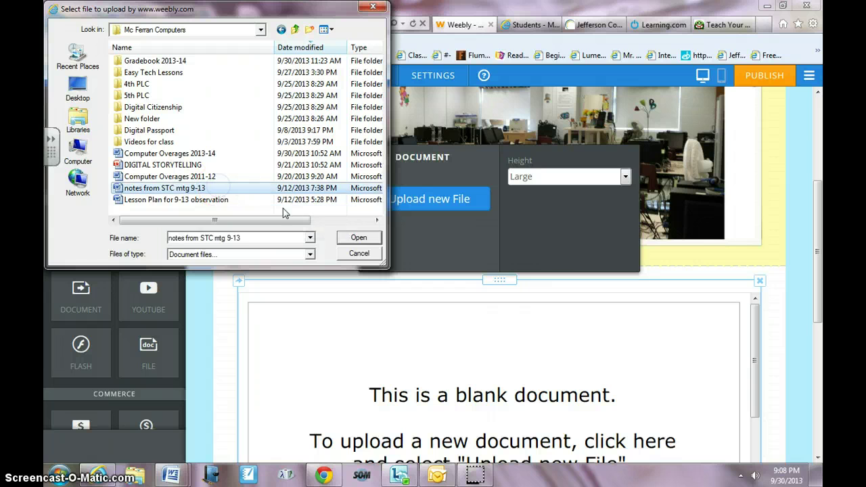
click(358, 238)
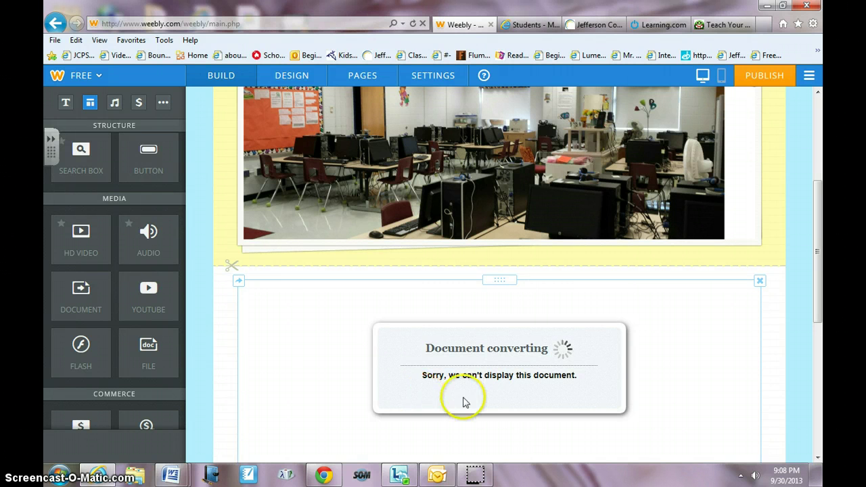
Delete the Document element from the Extra Page.
click(760, 282)
click(732, 244)
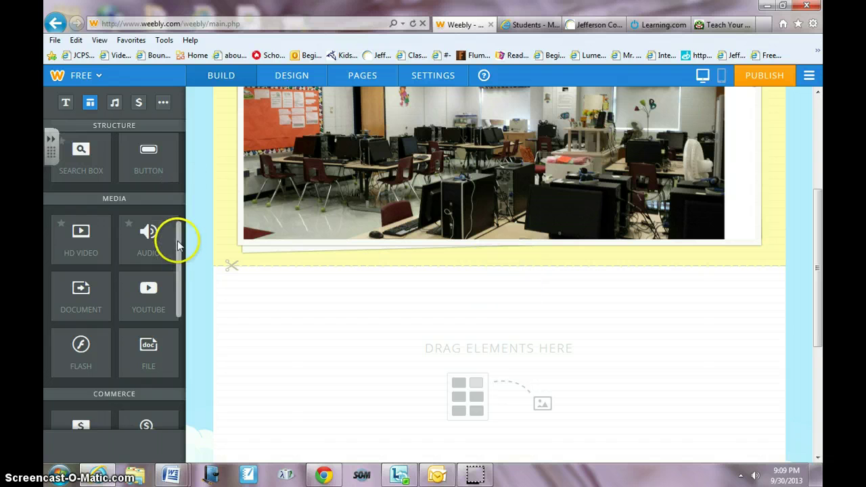
Add a File element to the empty content area below the header image.
drag(179, 243, 178, 255)
click(146, 318)
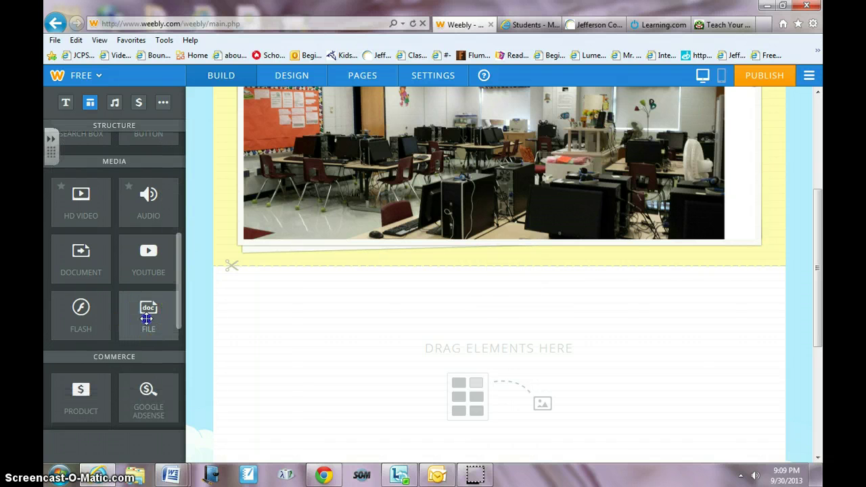
drag(146, 318, 322, 330)
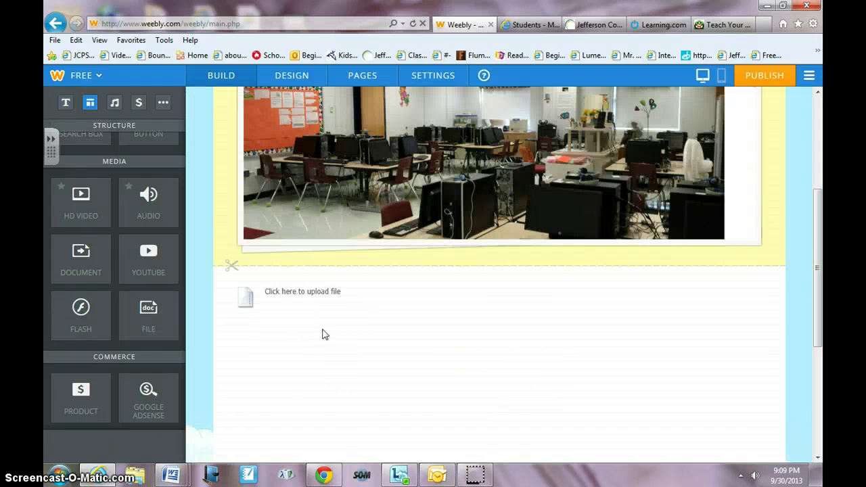
Upload "notes from STC mtg 9-13" from the Mc Ferran Computers folder into the File element and publish the site.
click(294, 291)
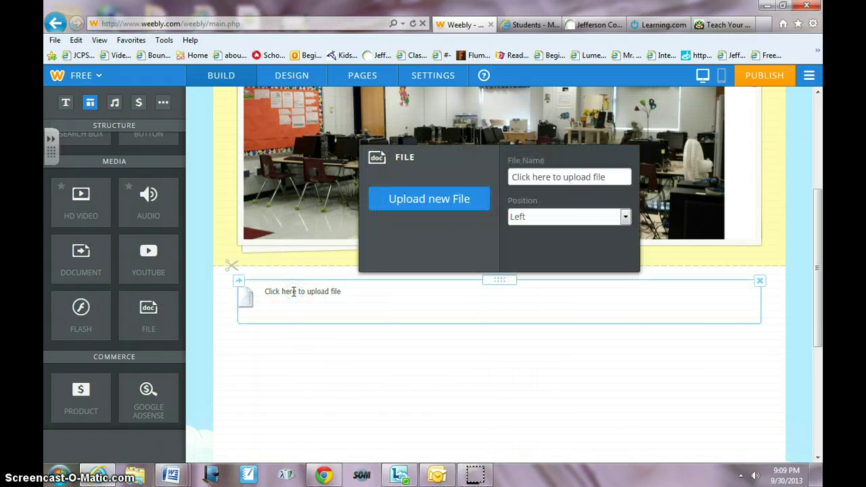
click(450, 202)
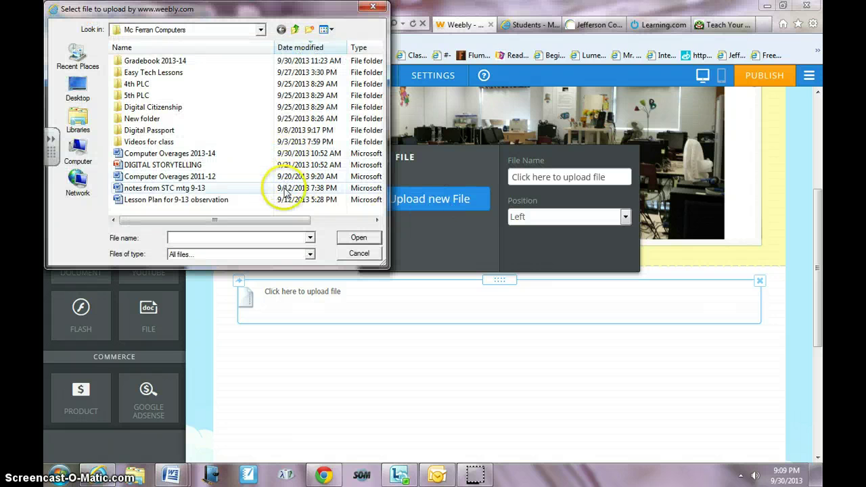
click(285, 189)
click(357, 239)
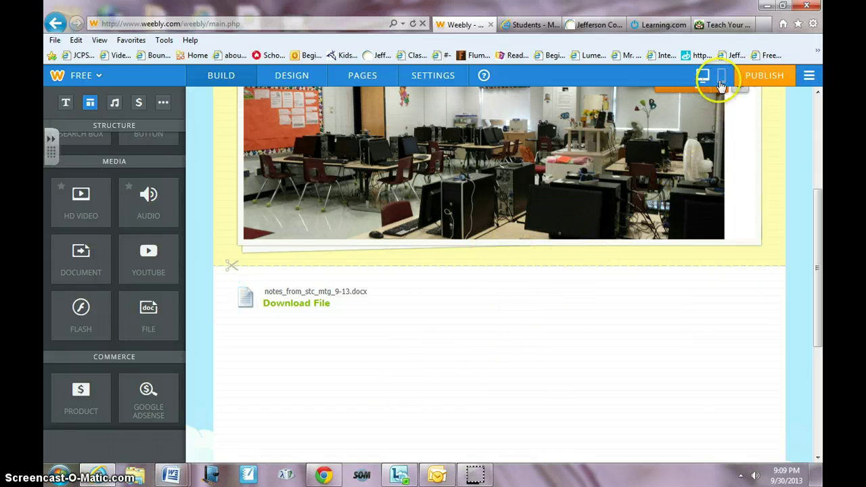
click(759, 75)
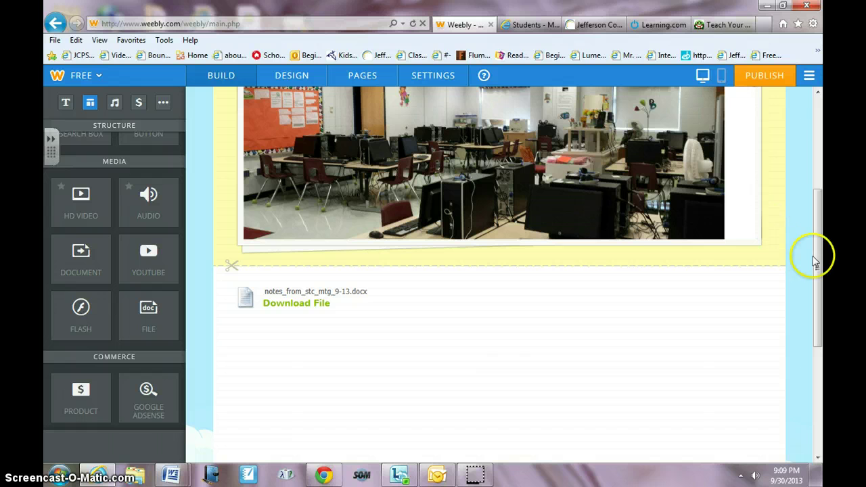
Add a Survey element below the uploaded notes file on the page.
drag(816, 230, 816, 241)
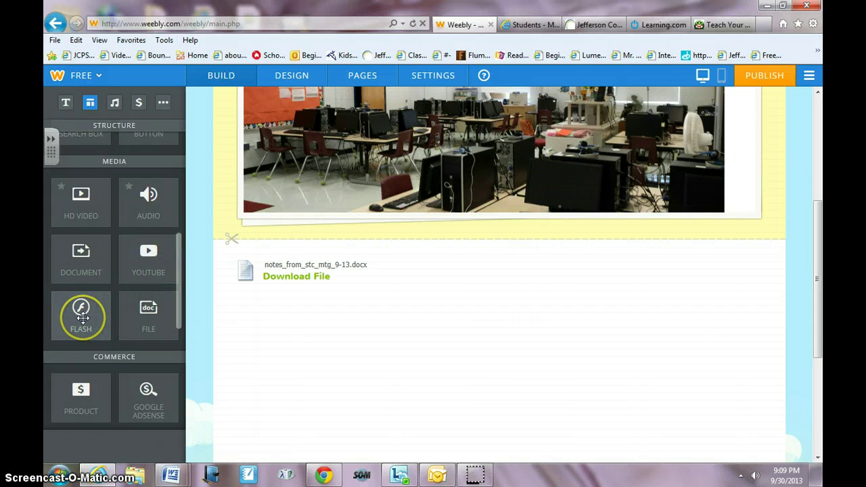
drag(92, 204, 64, 189)
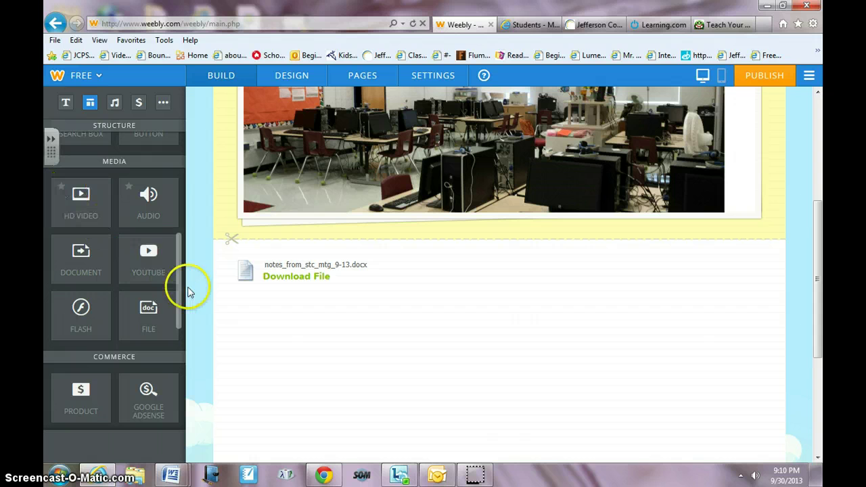
click(177, 274)
drag(177, 274, 178, 364)
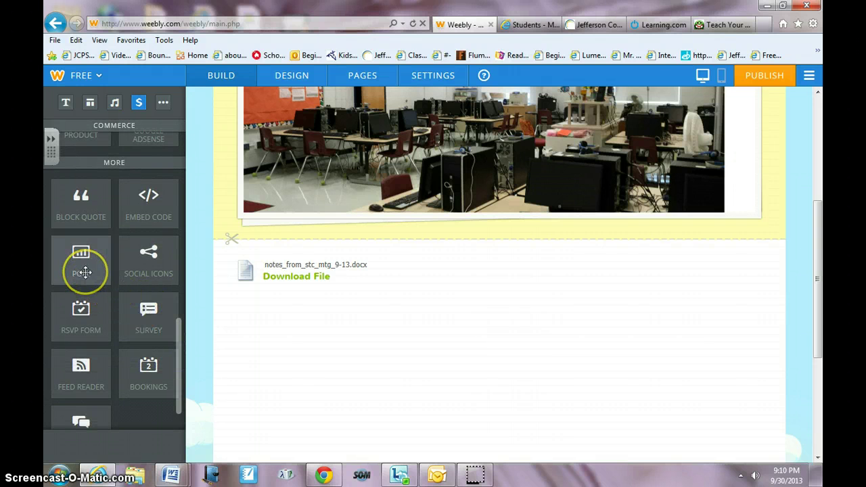
click(193, 333)
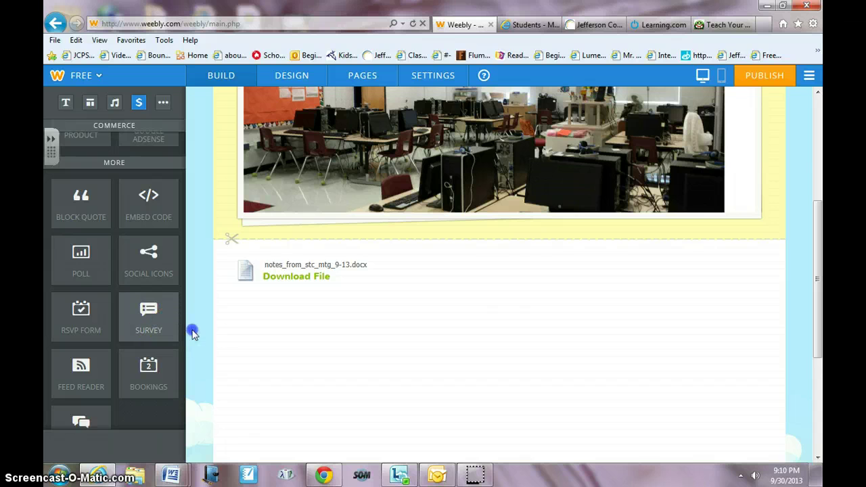
drag(193, 333, 333, 333)
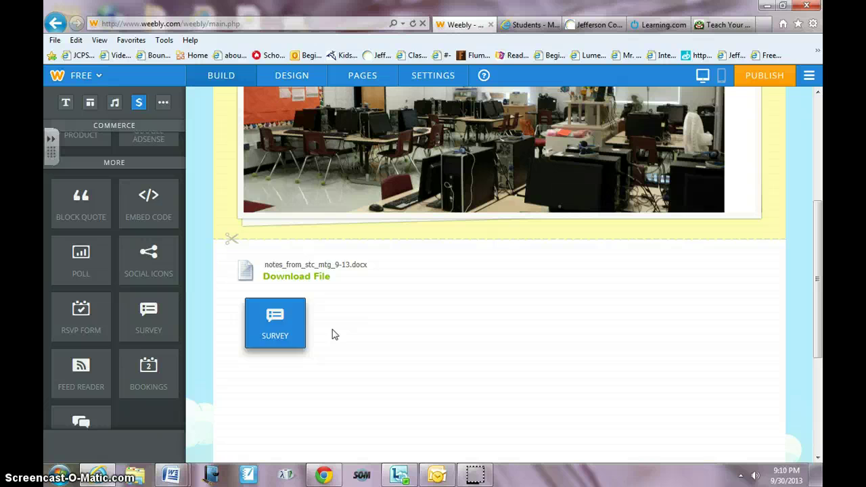
Open the survey form and look through the answer options of its "How did you hear about this site?" question and the form's own options.
click(351, 327)
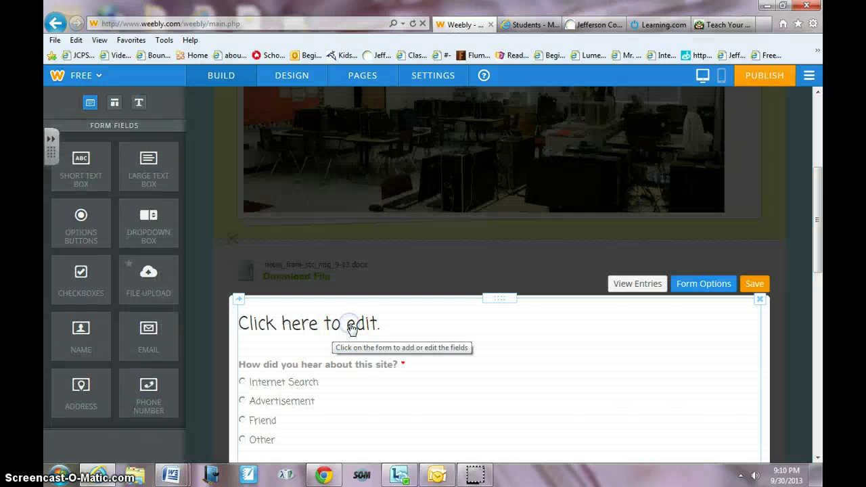
click(329, 327)
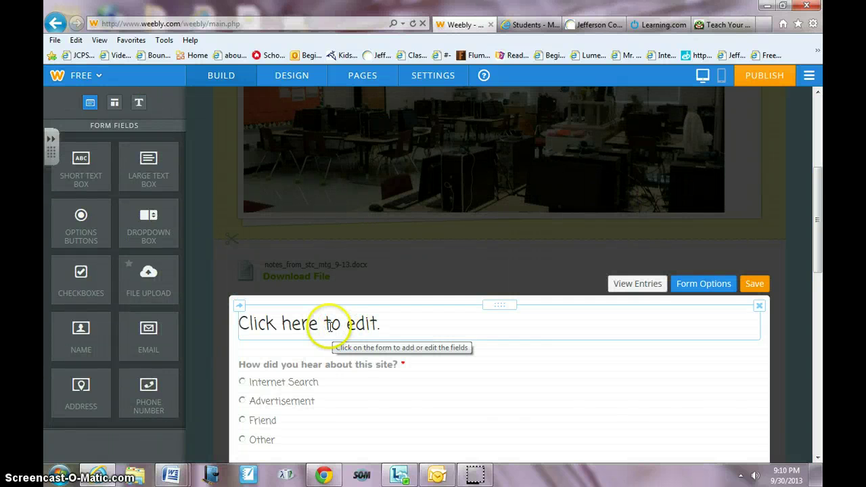
click(309, 366)
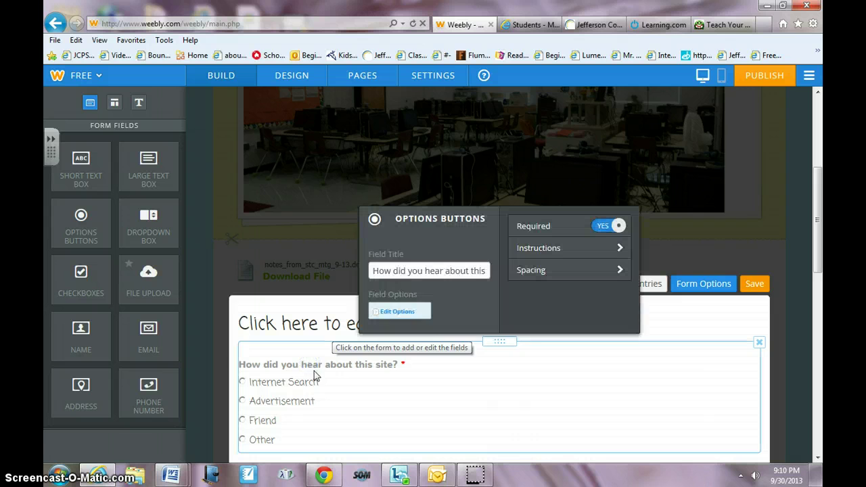
click(429, 270)
drag(390, 270, 448, 271)
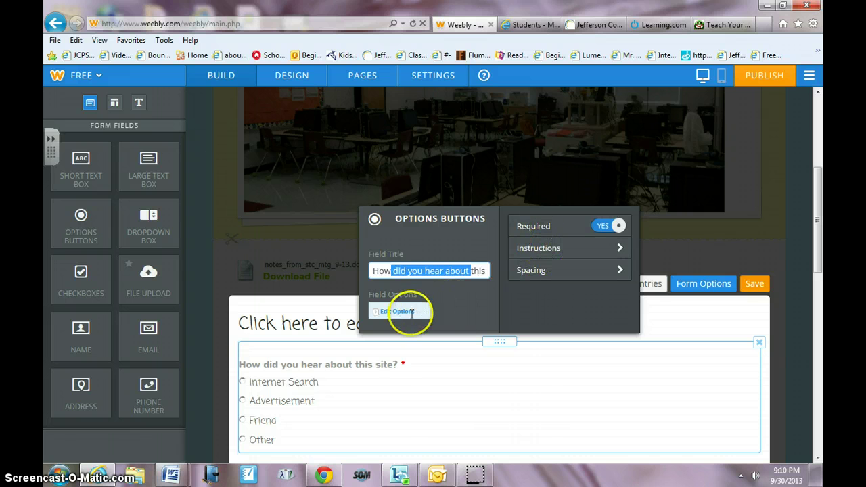
click(410, 312)
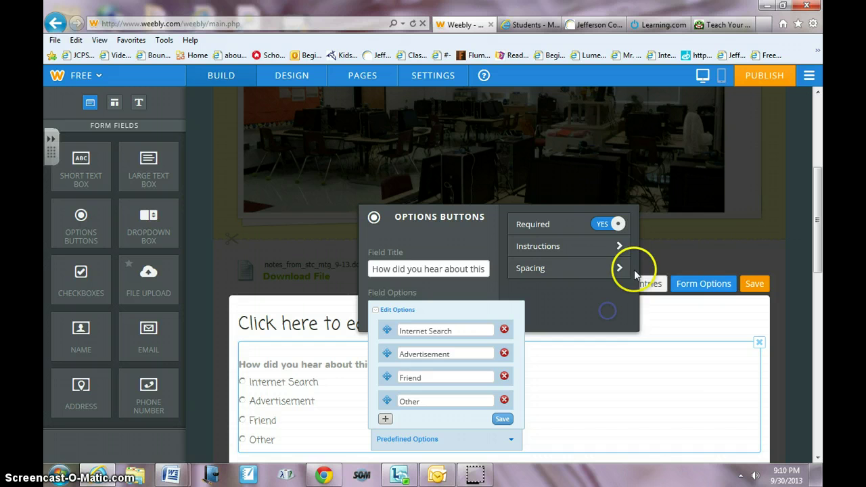
click(703, 288)
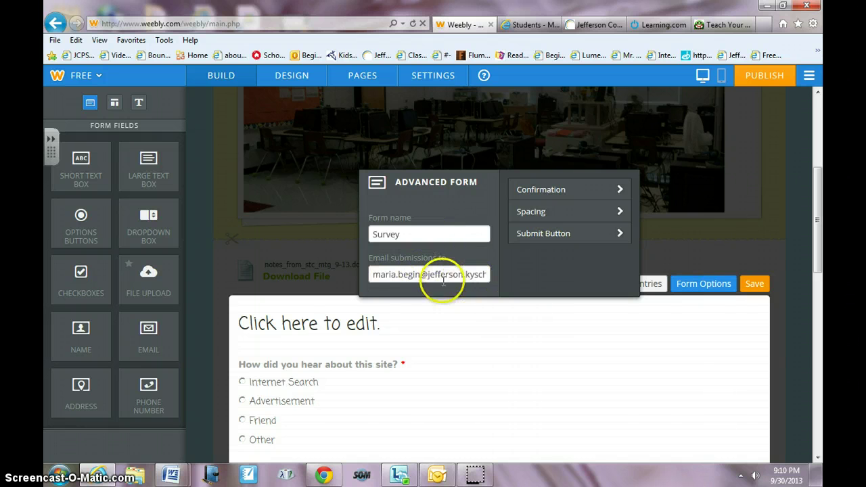
Switch to Outlook and read several survey submission emails in the "Weebly surveys for grades" folder.
click(437, 475)
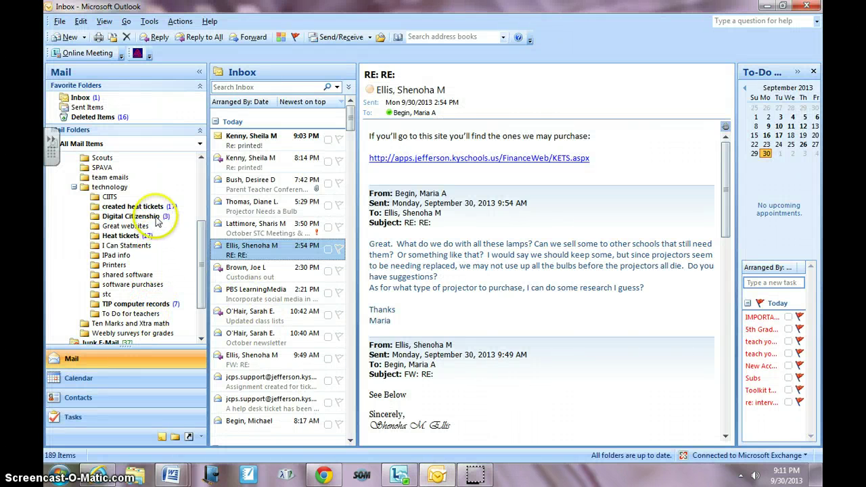
click(147, 337)
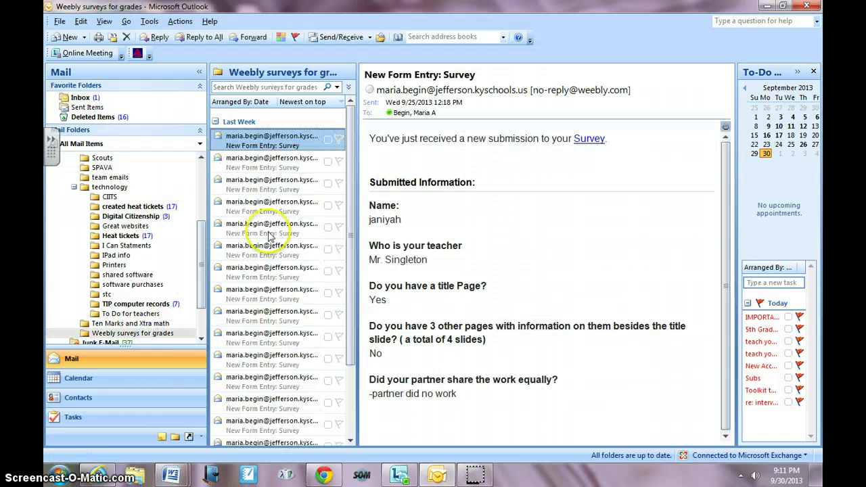
click(290, 160)
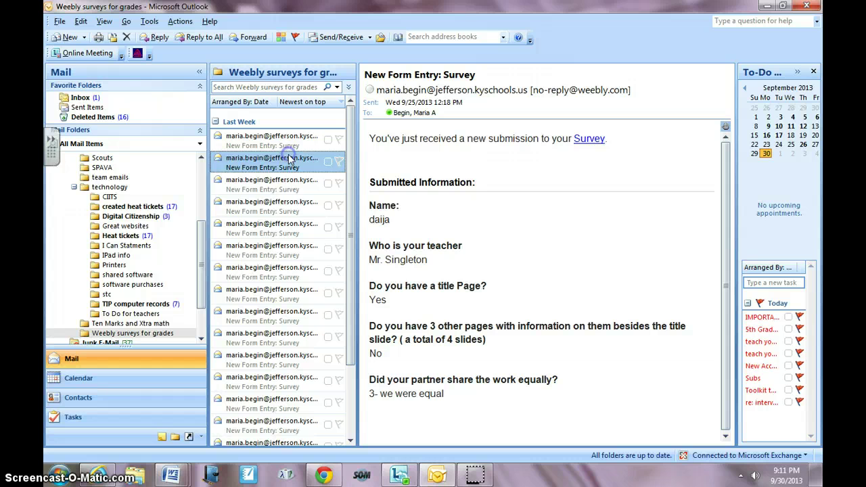
click(292, 191)
click(291, 212)
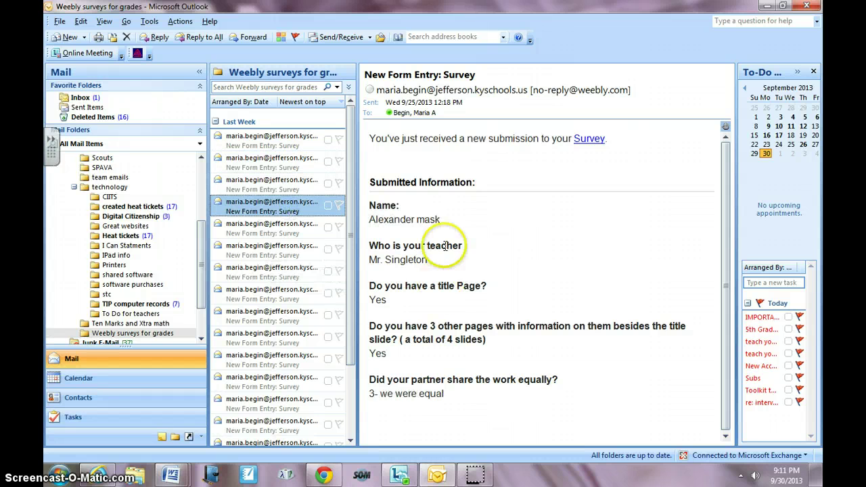
click(283, 278)
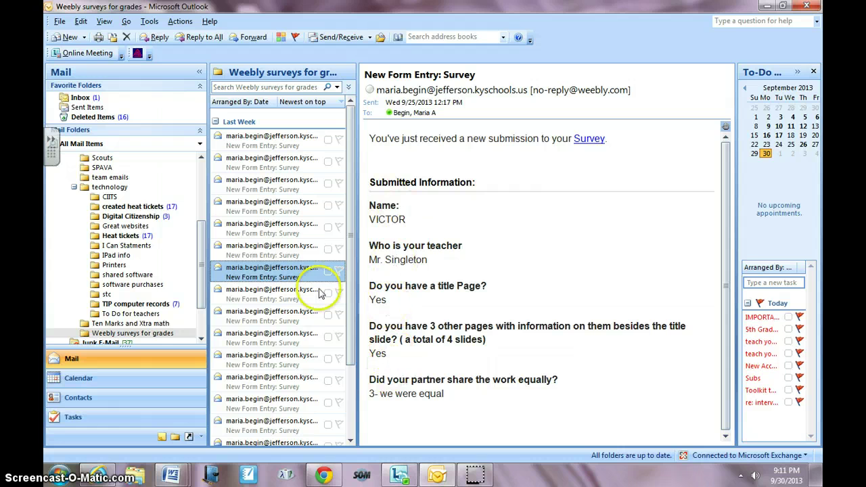
scroll(202, 237, up, 5)
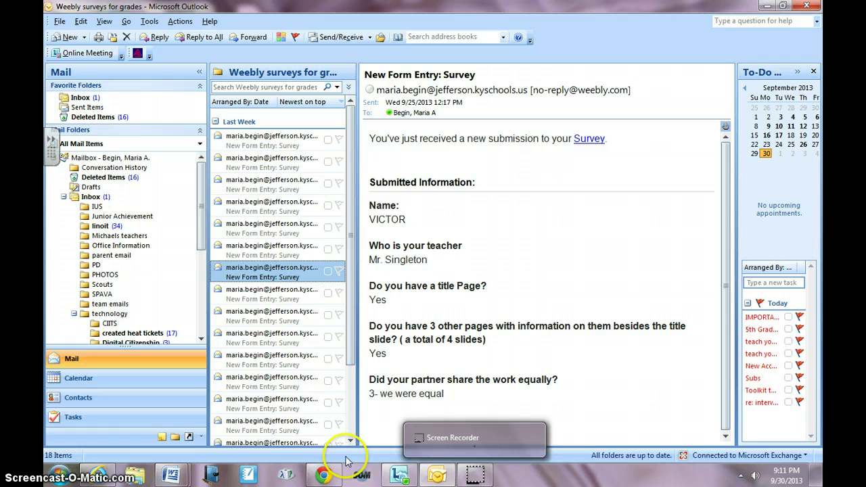
Switch back to the Weebly editor in Internet Explorer, close the form options and save the survey form.
mouse_move(106, 474)
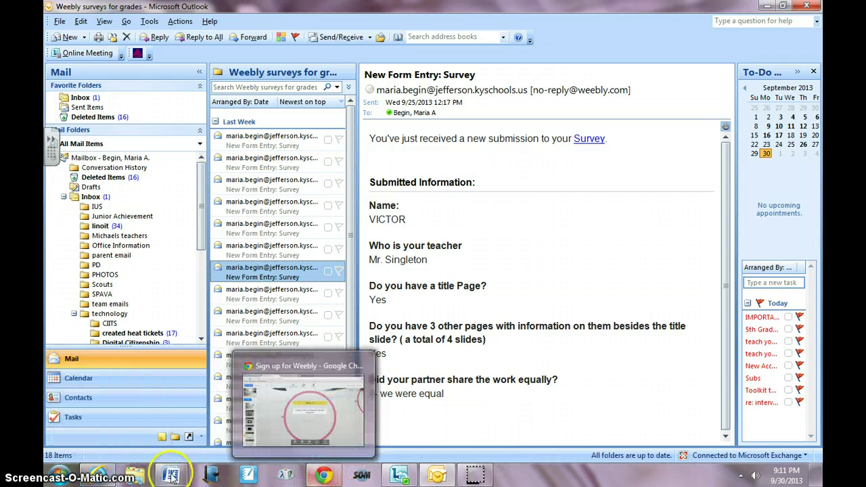
click(105, 475)
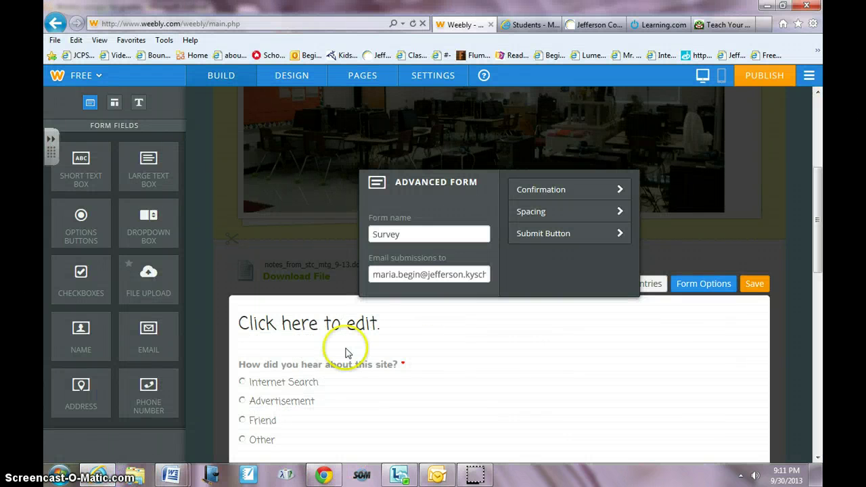
click(797, 306)
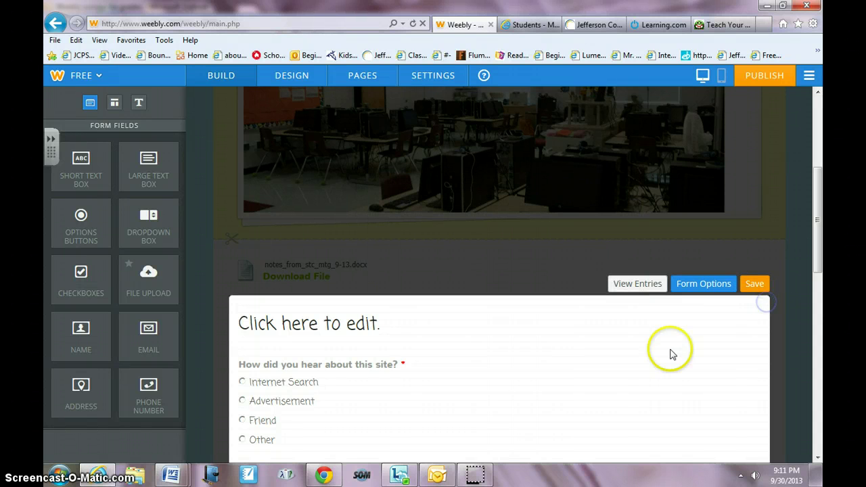
click(605, 308)
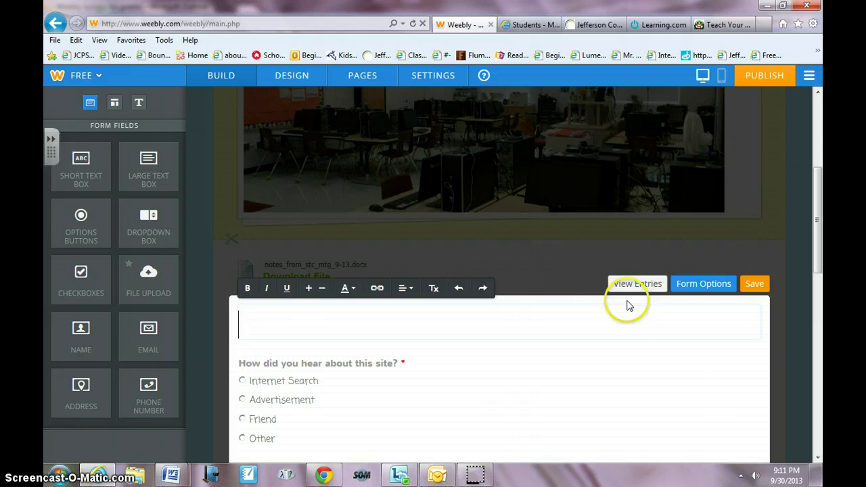
click(589, 292)
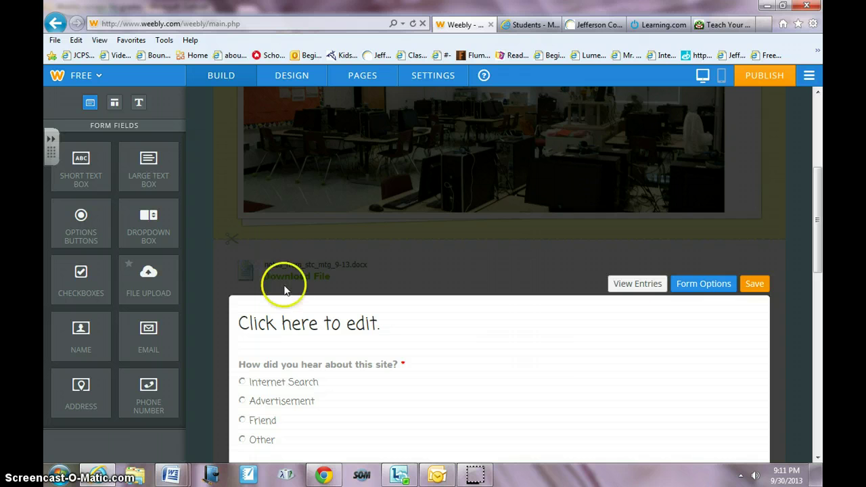
click(755, 284)
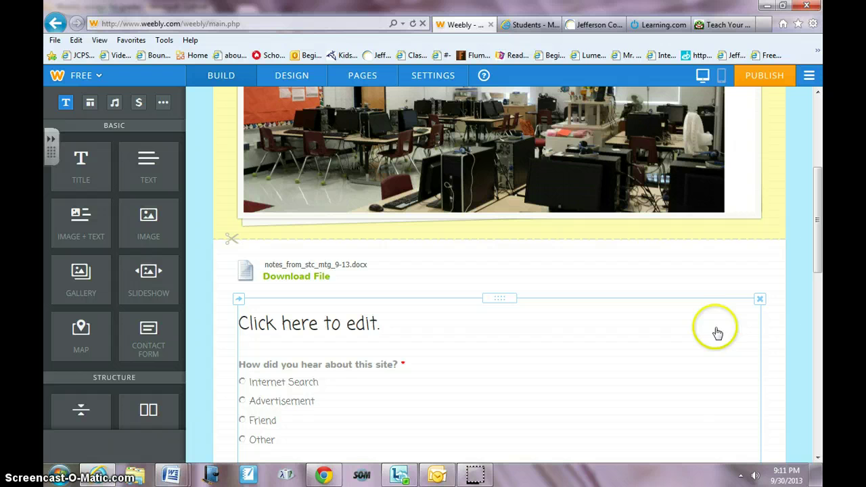
Delete the Survey element from below the notes file on the page.
click(760, 301)
click(735, 264)
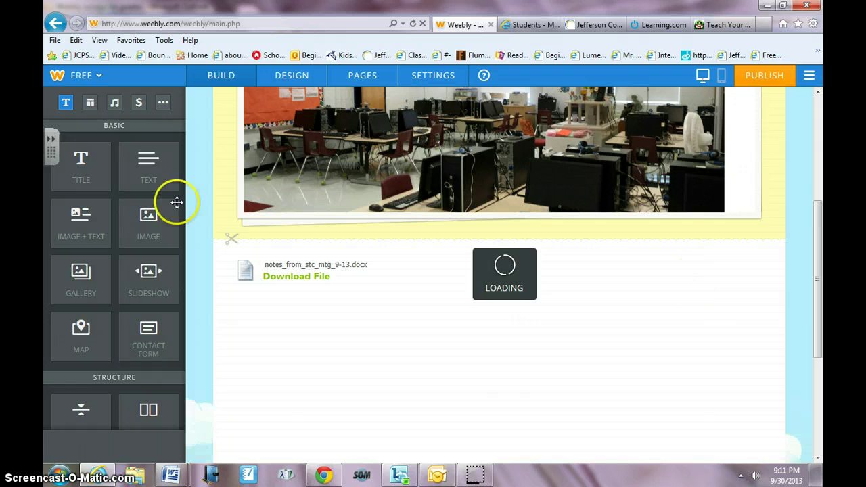
Add a Poll element below the notes file on the page.
drag(174, 209, 176, 401)
click(80, 266)
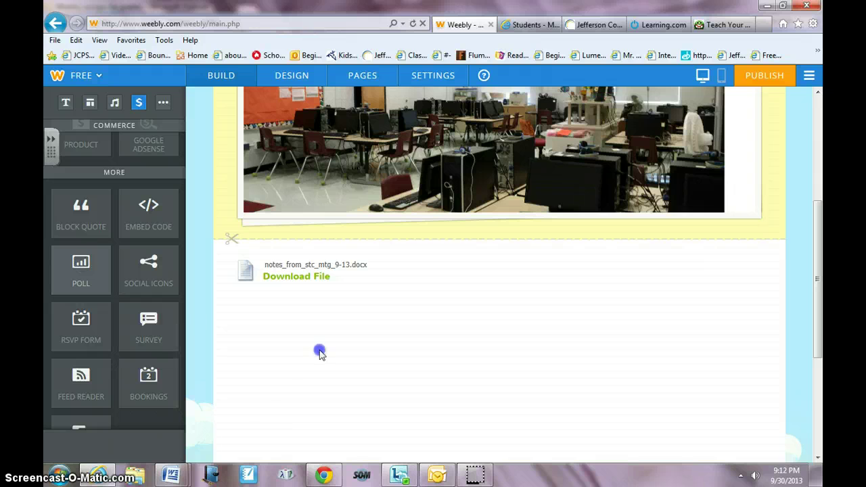
drag(320, 353, 320, 354)
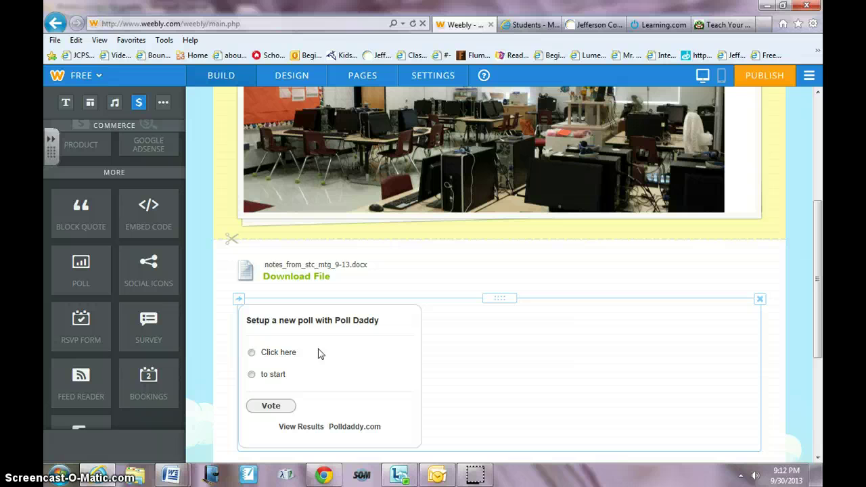
click(320, 353)
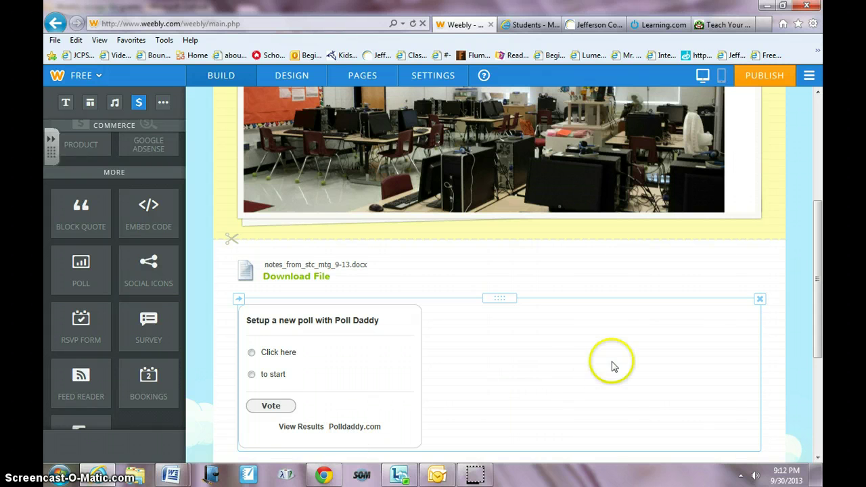
Delete the Poll element from the page.
click(759, 301)
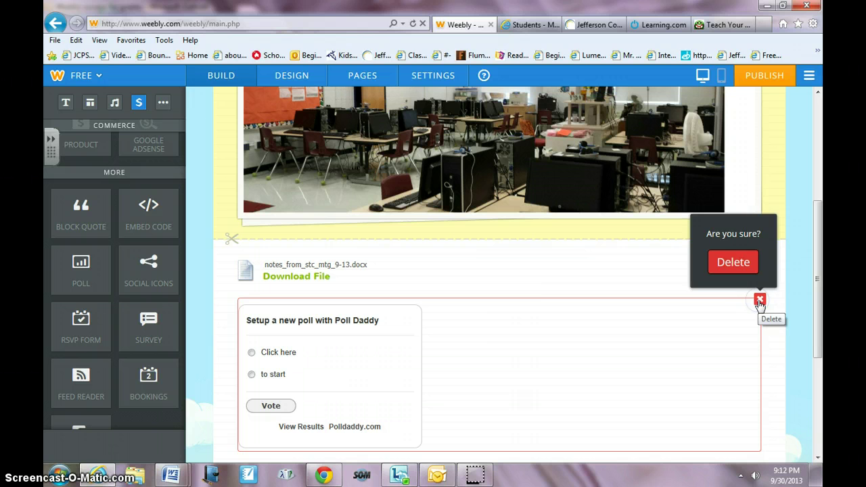
click(733, 264)
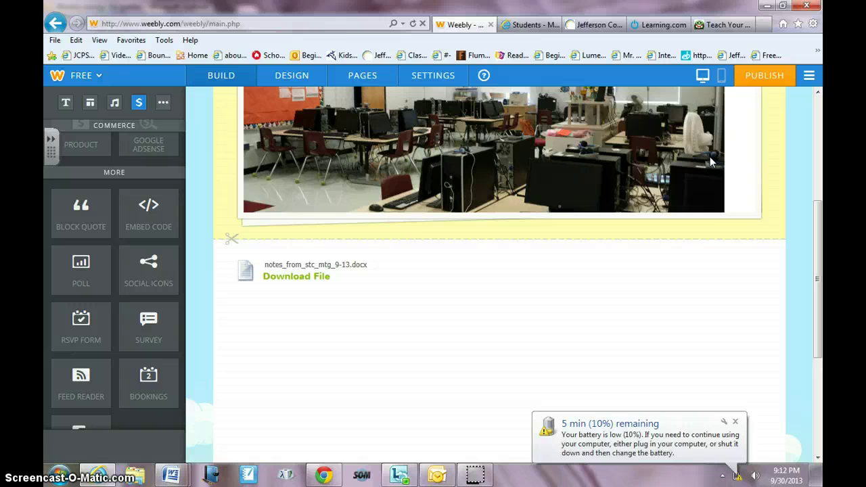
scroll(733, 233, down, 3)
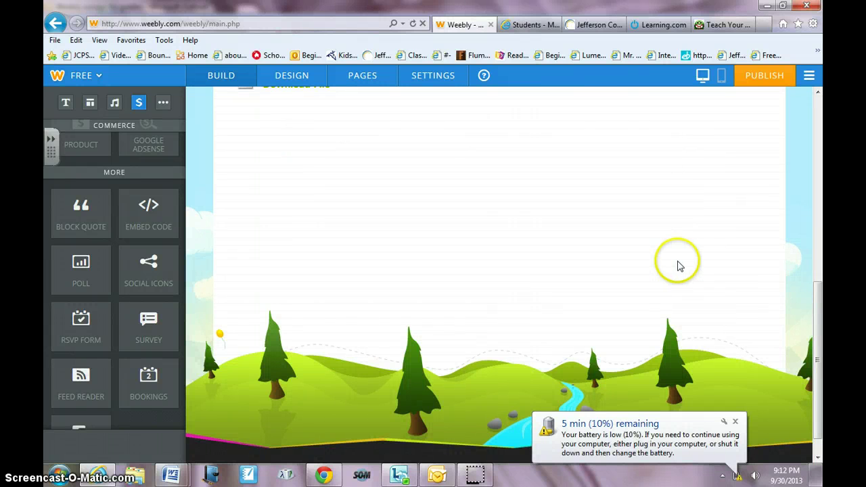